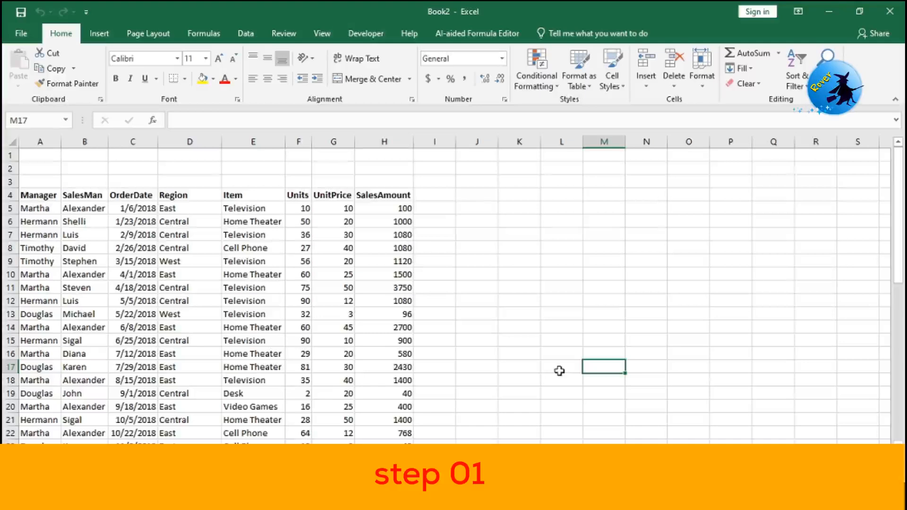
Step: Turn the sales data in A4:H47 into a table and apply the light blue style with a solid blue header row
drag(37, 194, 370, 414)
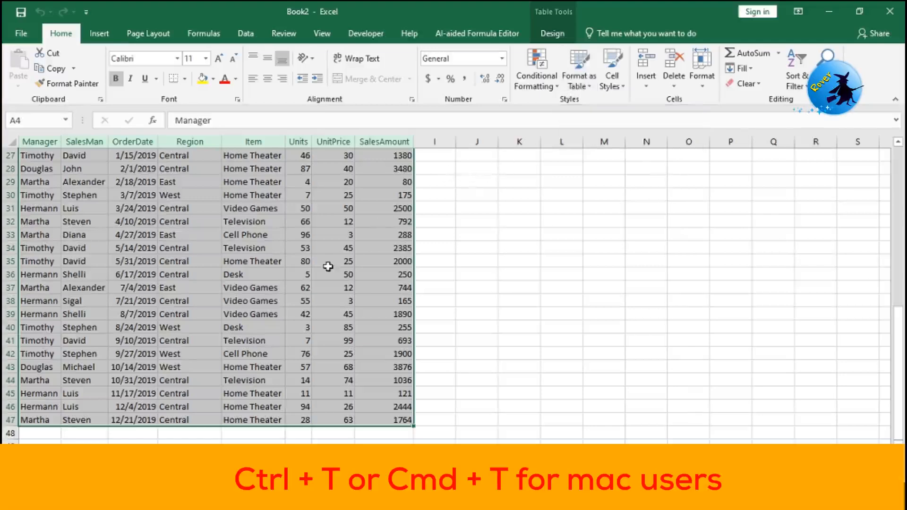
scroll(329, 266, up, 9)
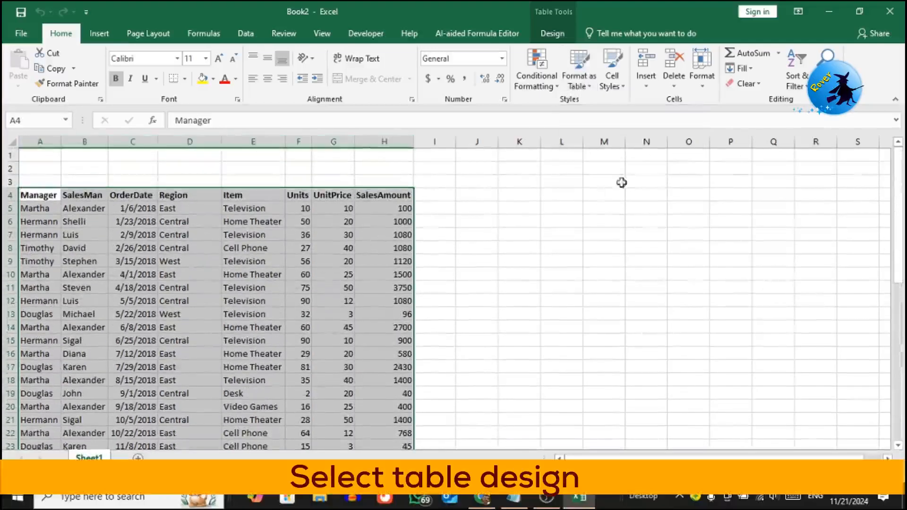
click(580, 88)
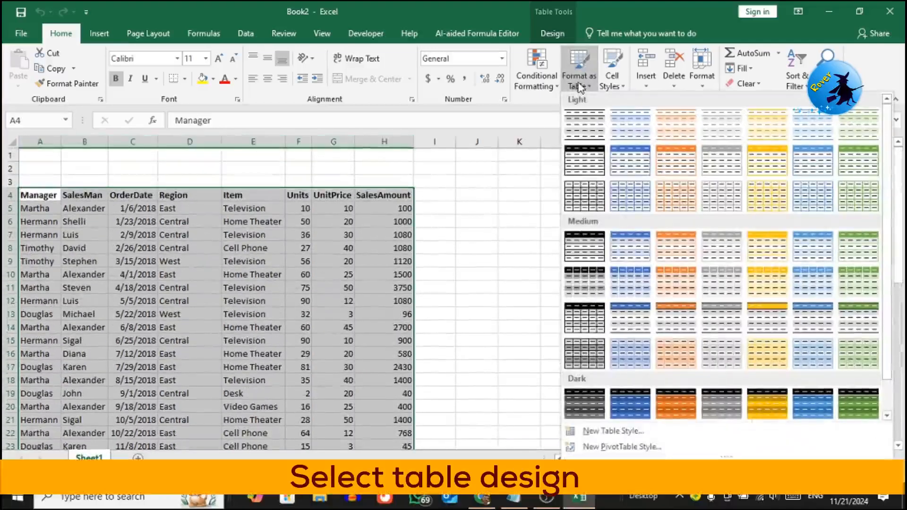
click(625, 165)
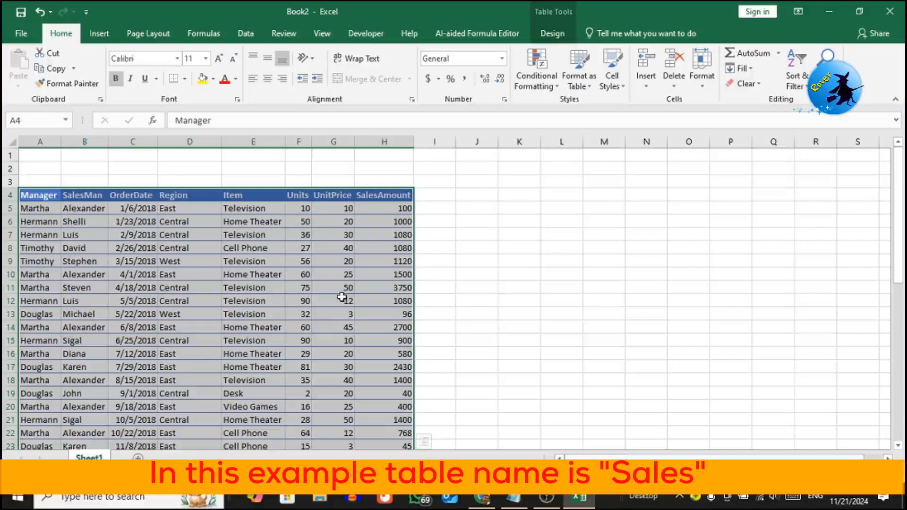
Step: Rename the table as Sales, leaving cell A1 selected
click(570, 30)
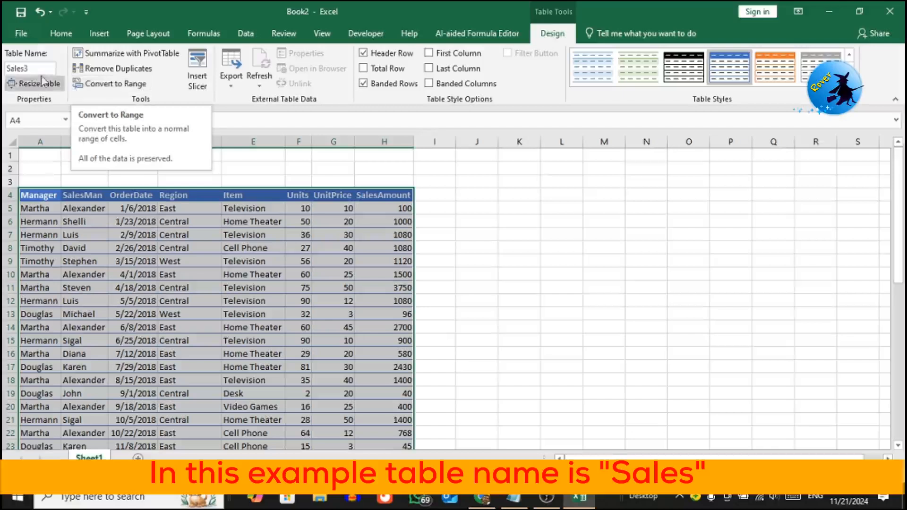
drag(30, 68, 3, 62)
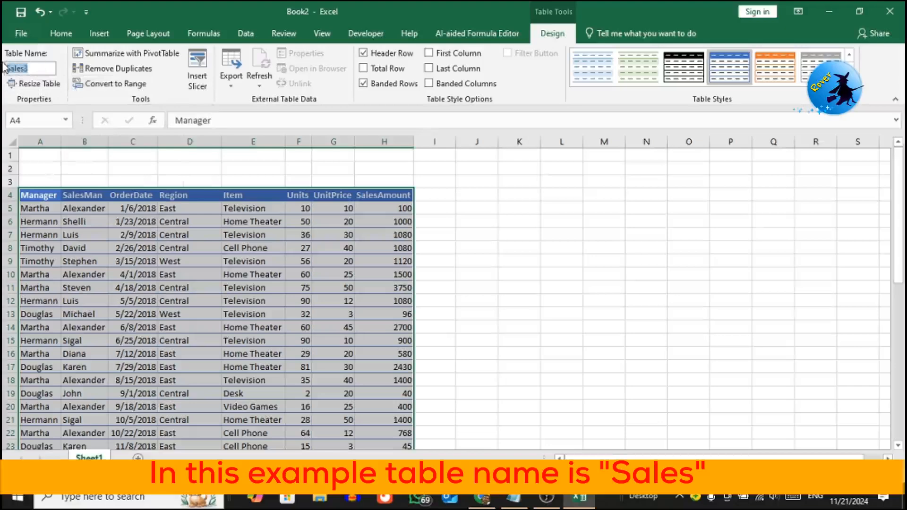
text(Sales)
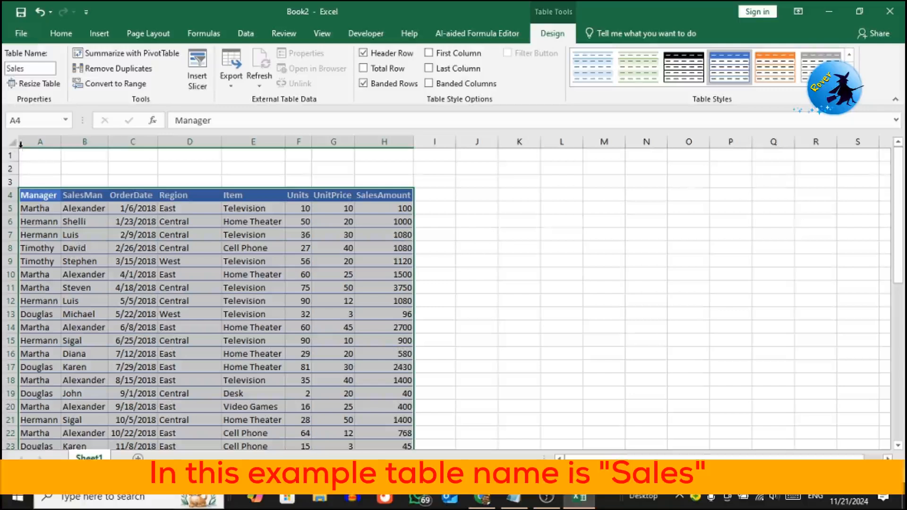
click(39, 158)
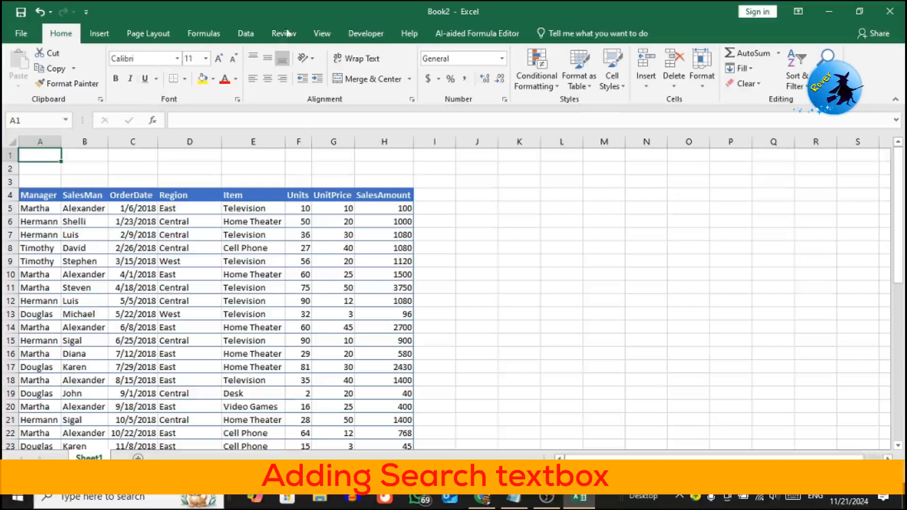
Step: Insert an ActiveX text box above the table, spanning roughly columns A to H across rows 1 to 3
click(367, 33)
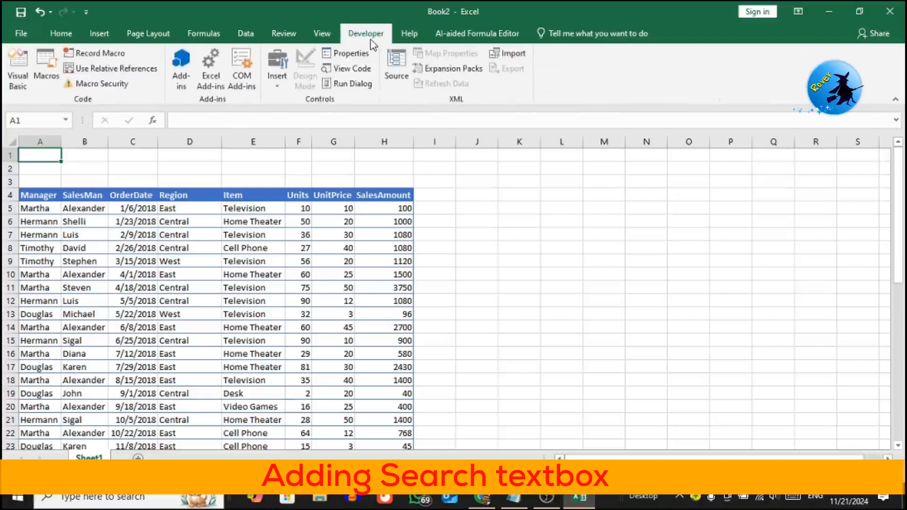
click(280, 83)
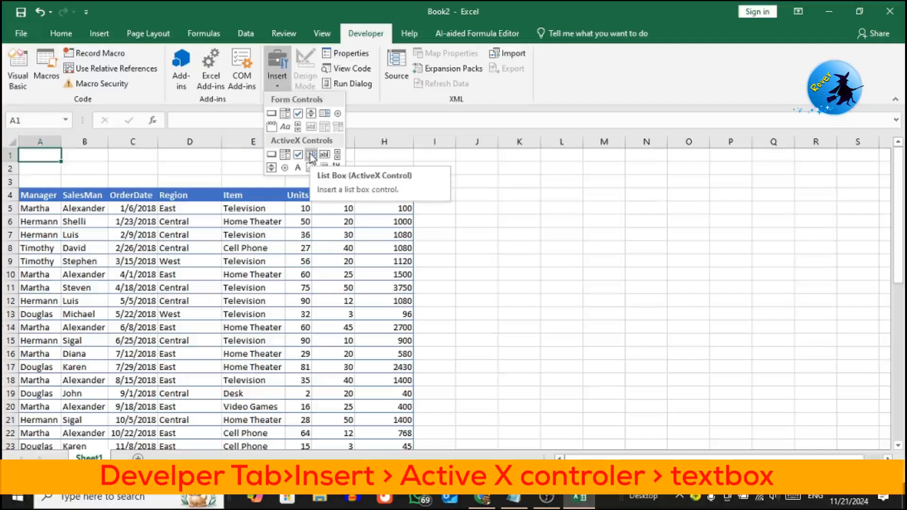
click(324, 155)
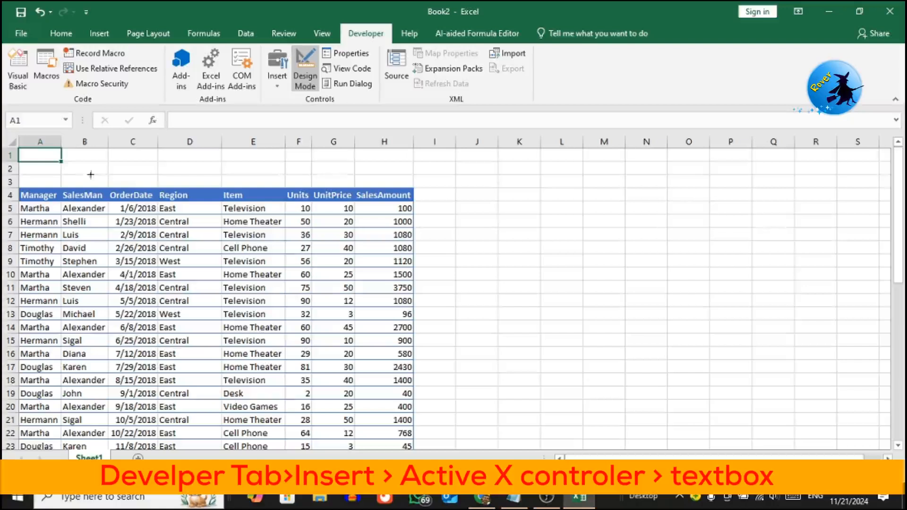
mouse_move(50, 152)
mouse_down()
mouse_move(126, 168)
mouse_move(387, 176)
mouse_up()
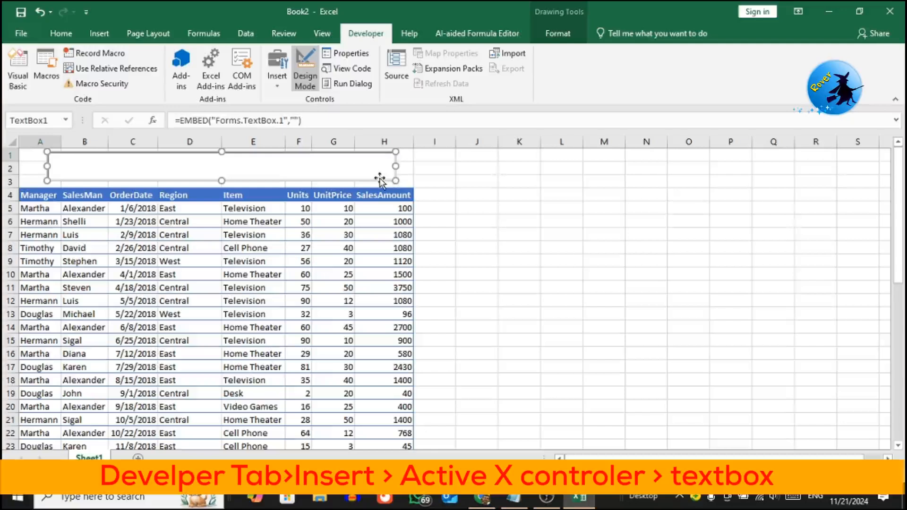
Step: Set the text box's Name property to SearchBox, close its properties and select the box on the sheet
right_click(380, 181)
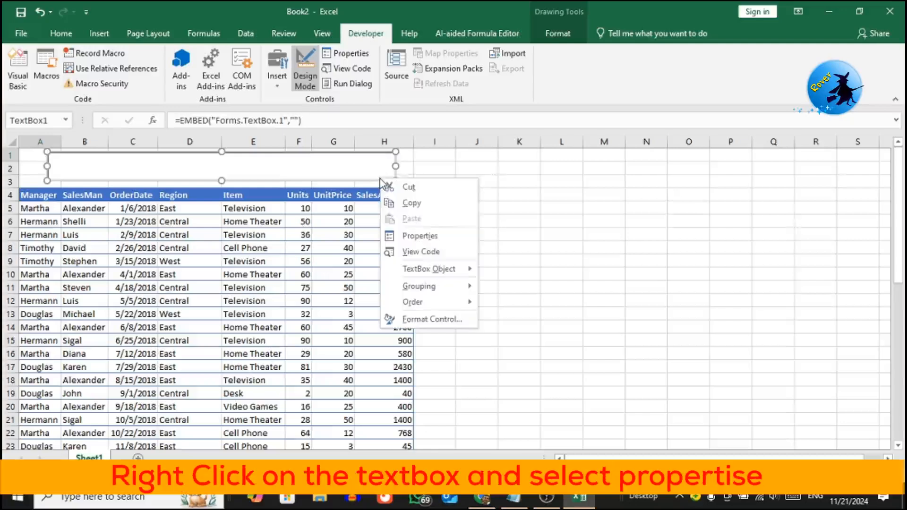
click(396, 236)
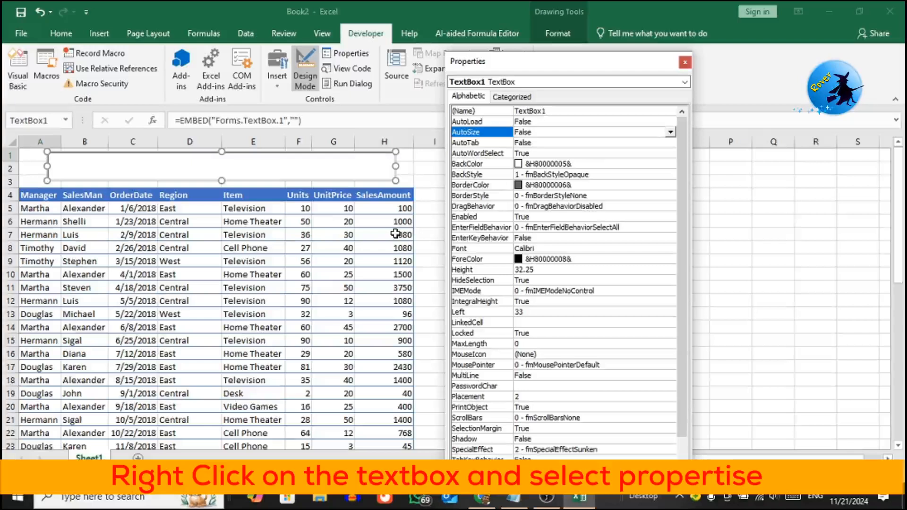
click(561, 111)
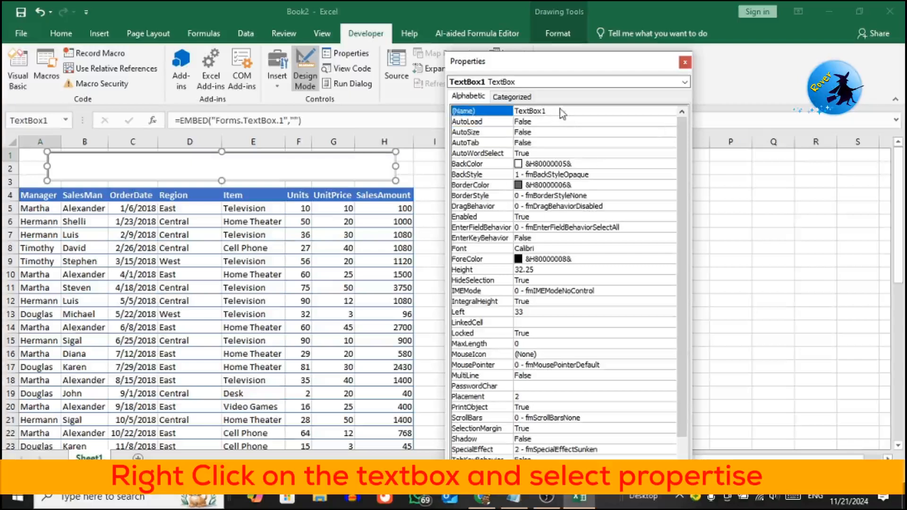
double_click(561, 110)
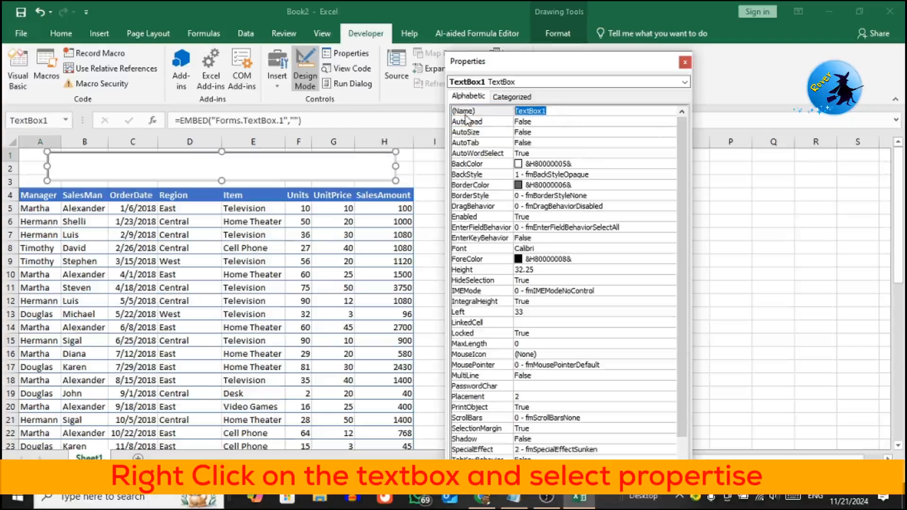
text(Search)
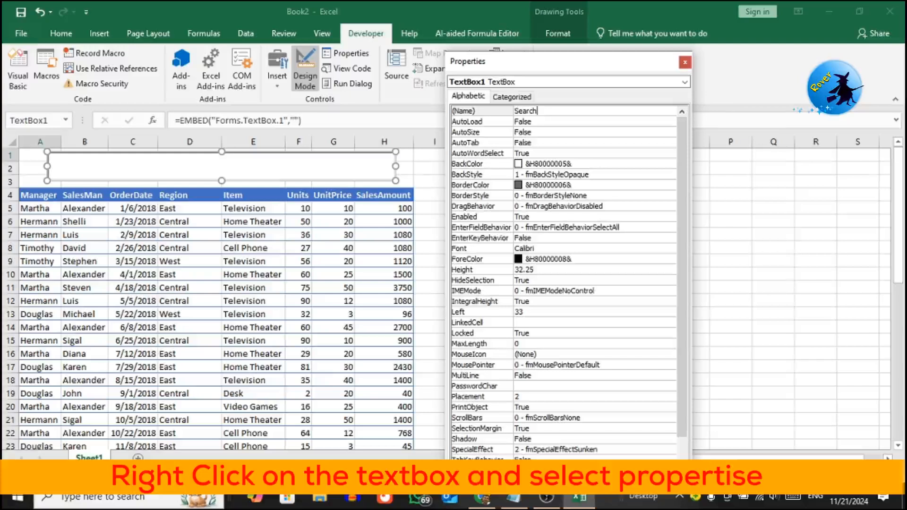
text(Box)
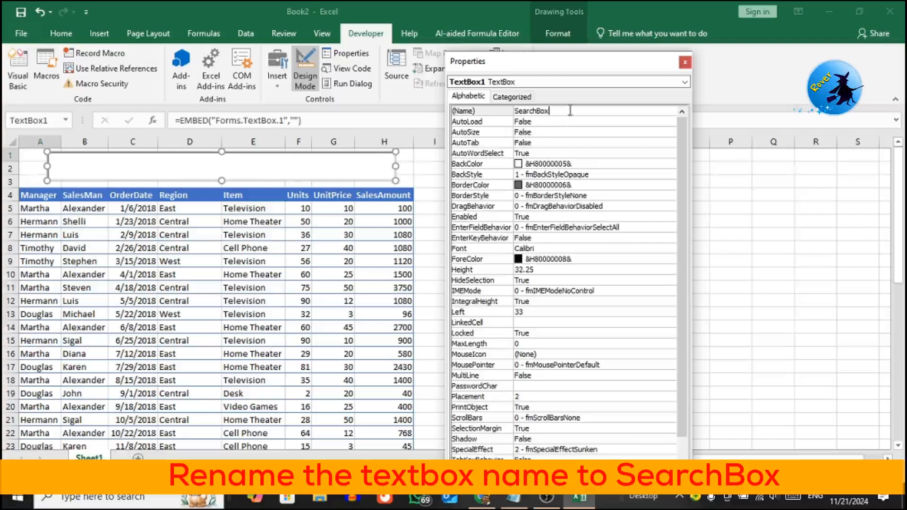
drag(571, 111, 493, 110)
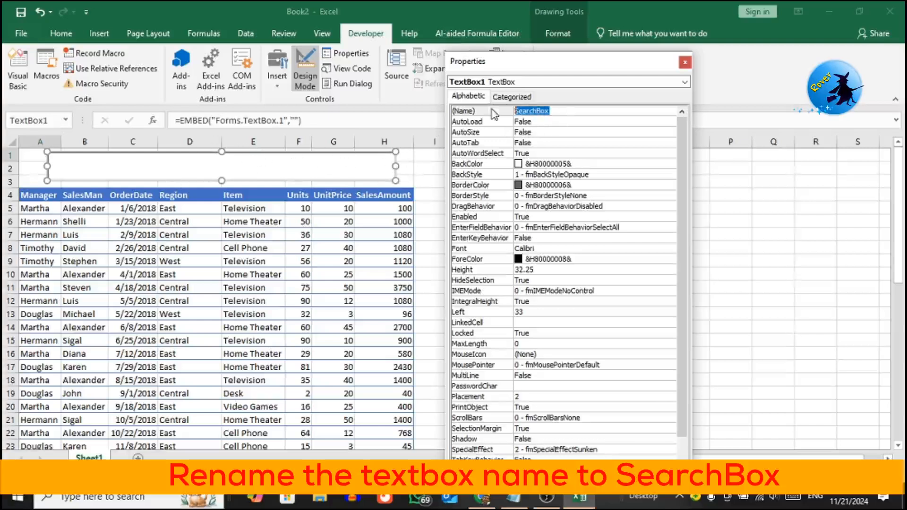
click(684, 62)
click(519, 208)
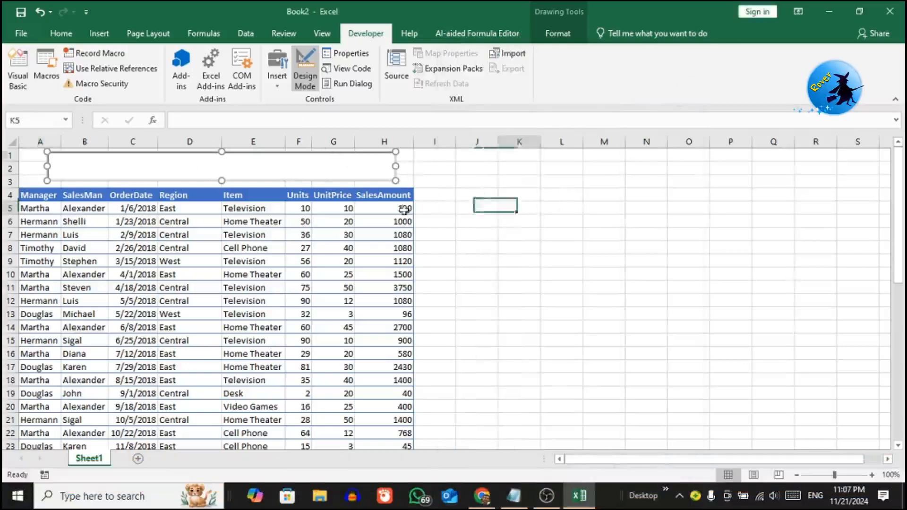
click(334, 171)
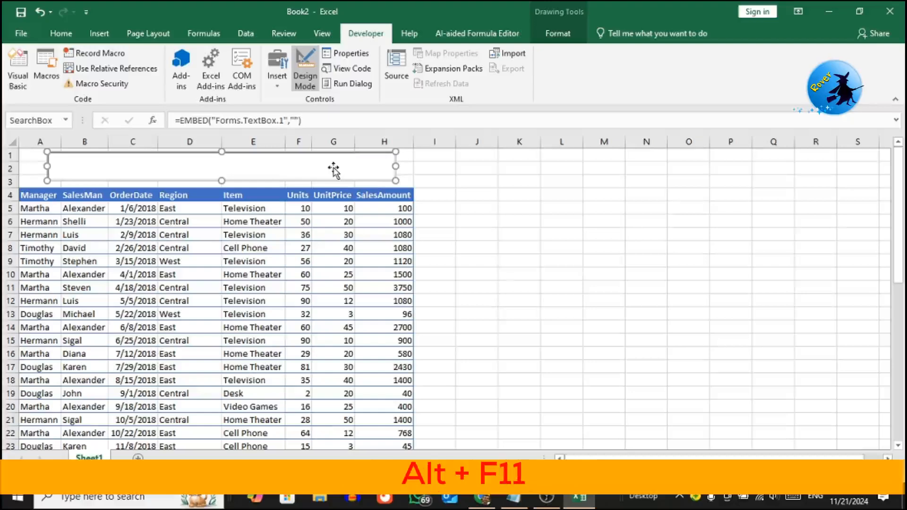
Step: Open the code module of Sheet1 in the Visual Basic editor
key(alt)
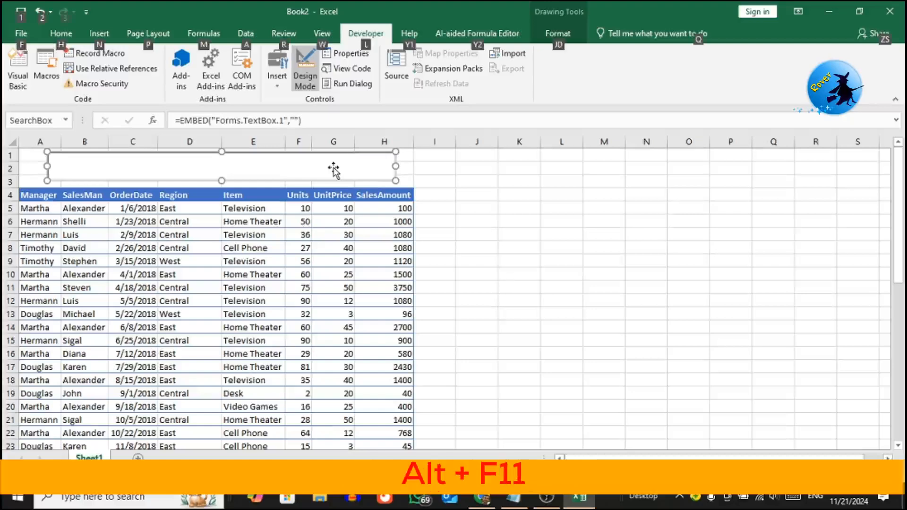
key(alt+F11)
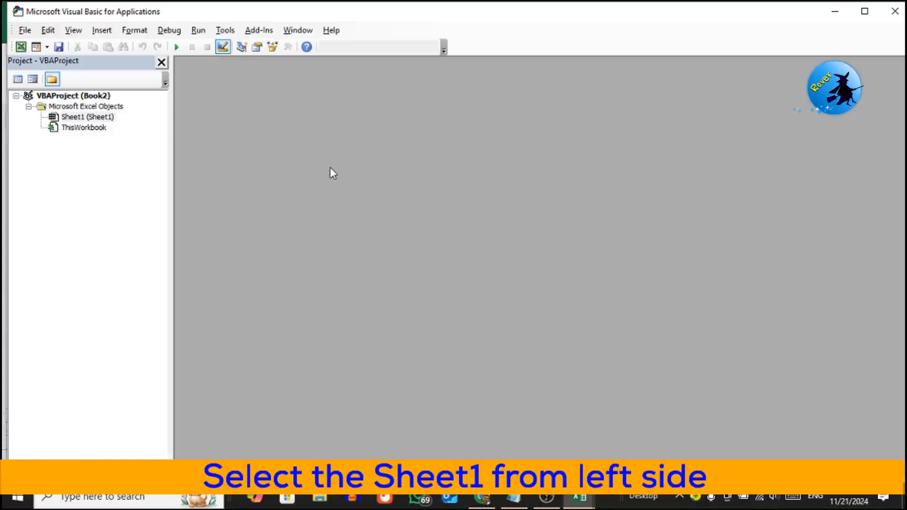
double_click(87, 118)
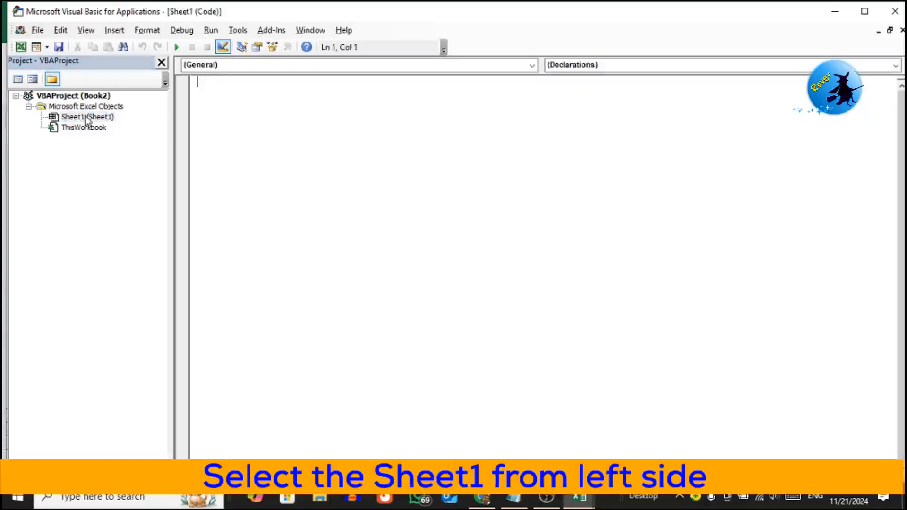
Step: Copy the whole SearchBox_Change procedure from the VBA Code file in Notepad and paste it into Sheet1's code module
click(515, 502)
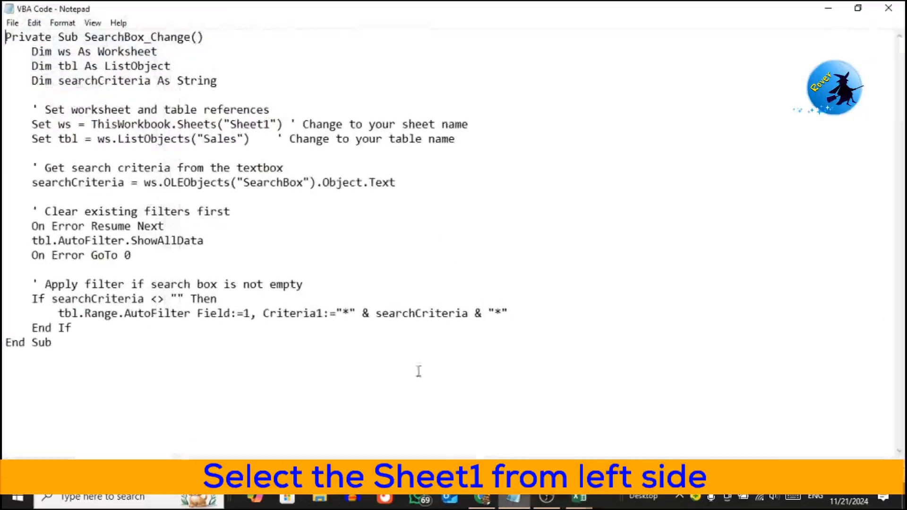
drag(86, 353, 4, 10)
key(ctrl+c)
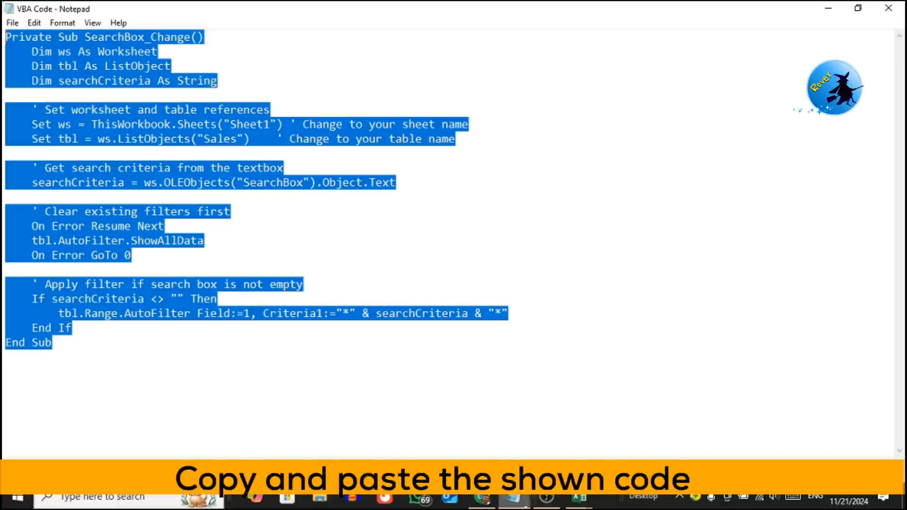
click(579, 499)
click(681, 452)
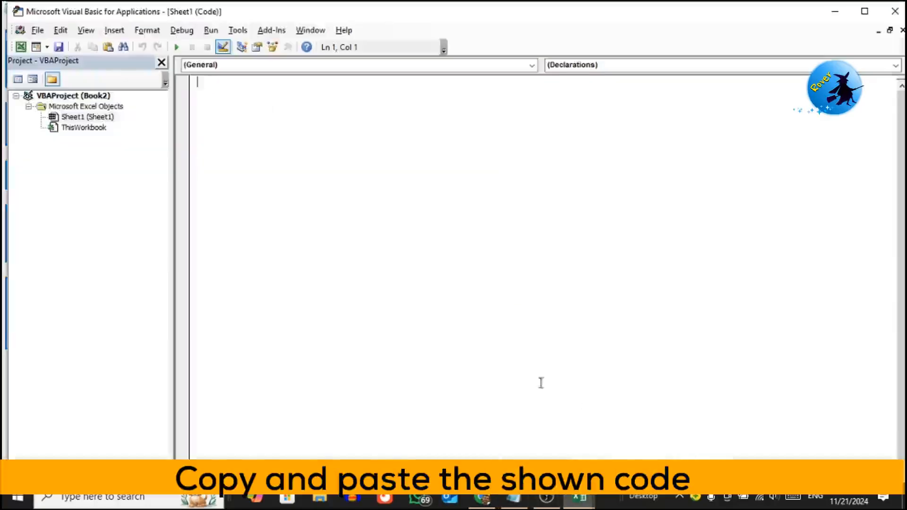
key(ctrl+v)
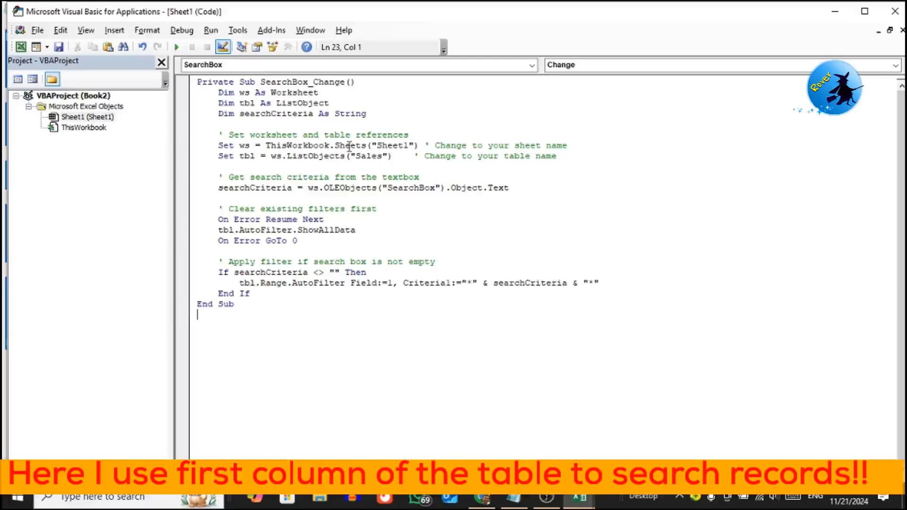
Step: Return to the worksheet and save the workbook to the Desktop as Dynamic2024 in the Excel Macro-Enabled Workbook format
key(alt+F11)
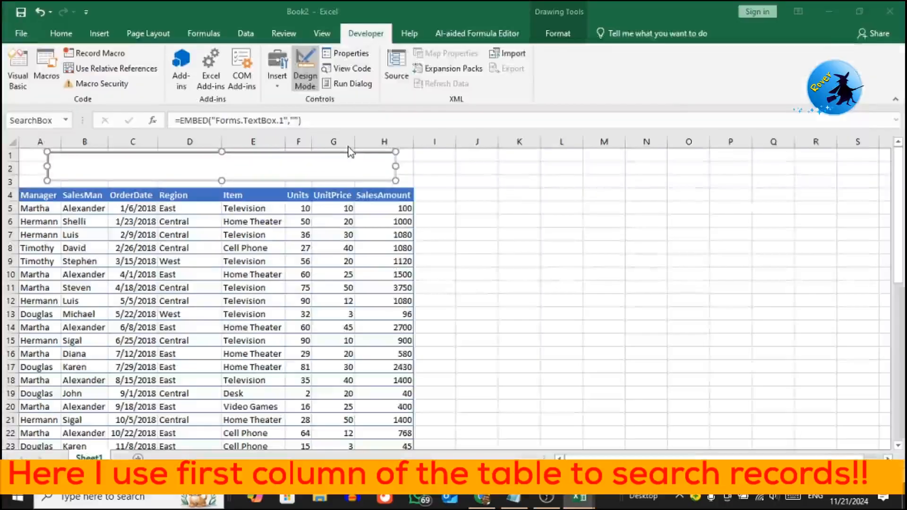
key(ctrl+s)
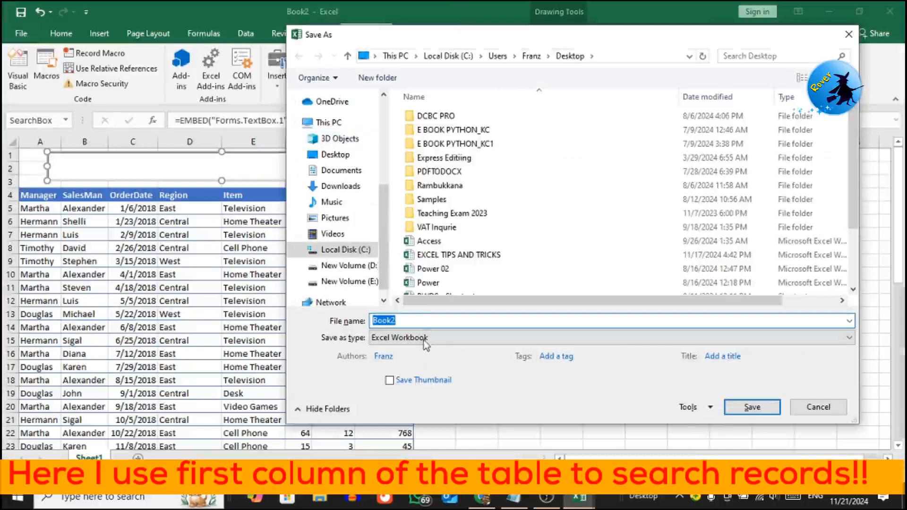
text(Dyn)
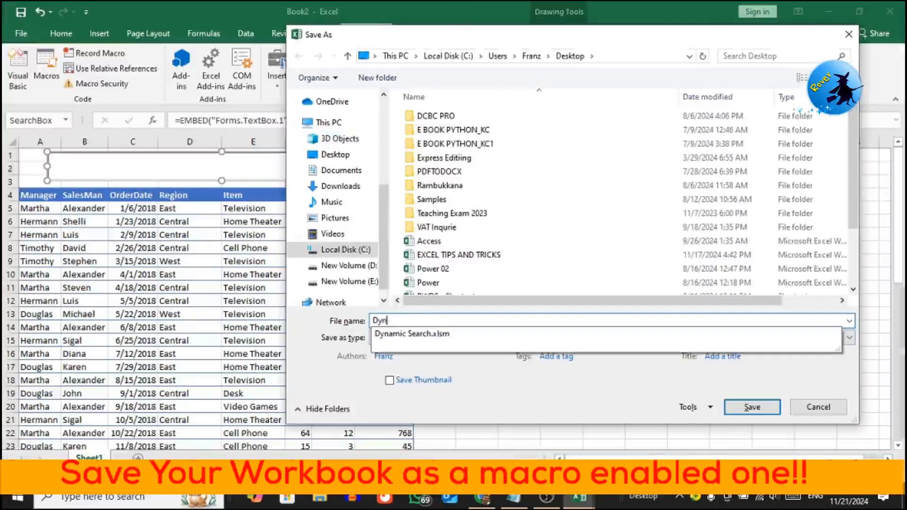
text(am)
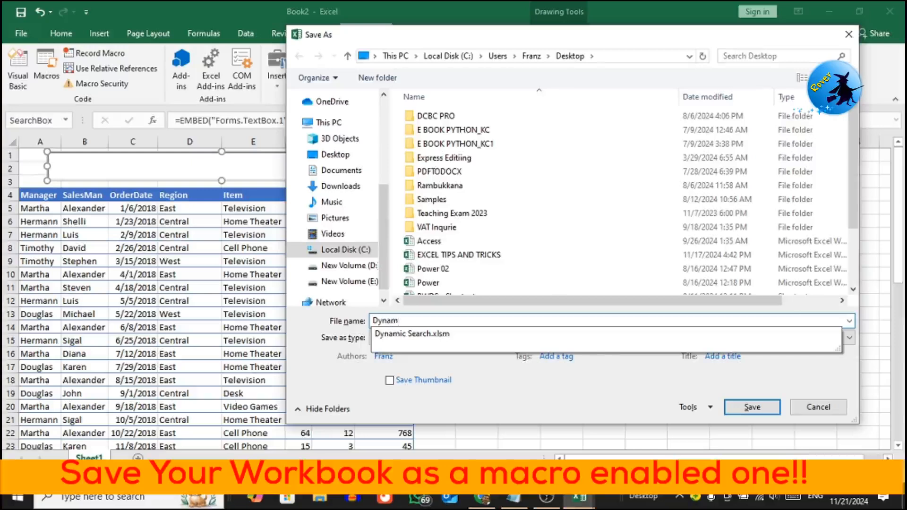
text(ic20)
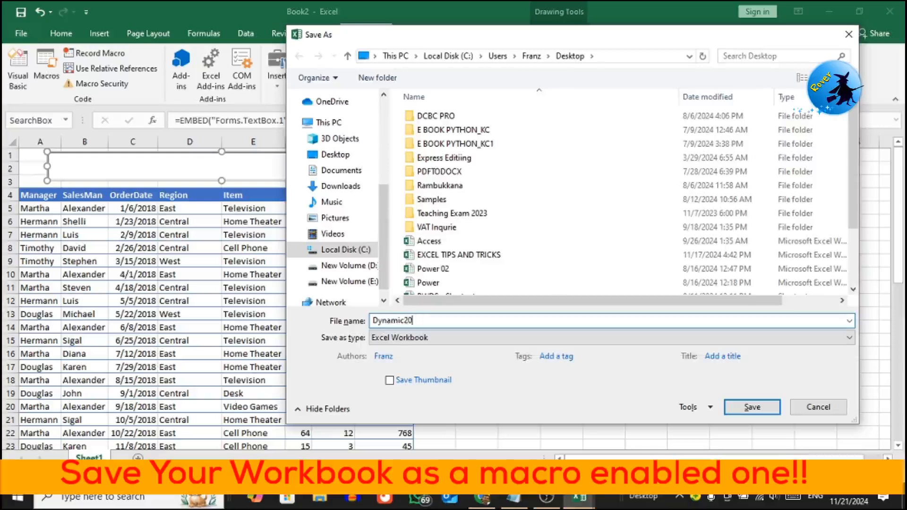
text(24)
click(461, 344)
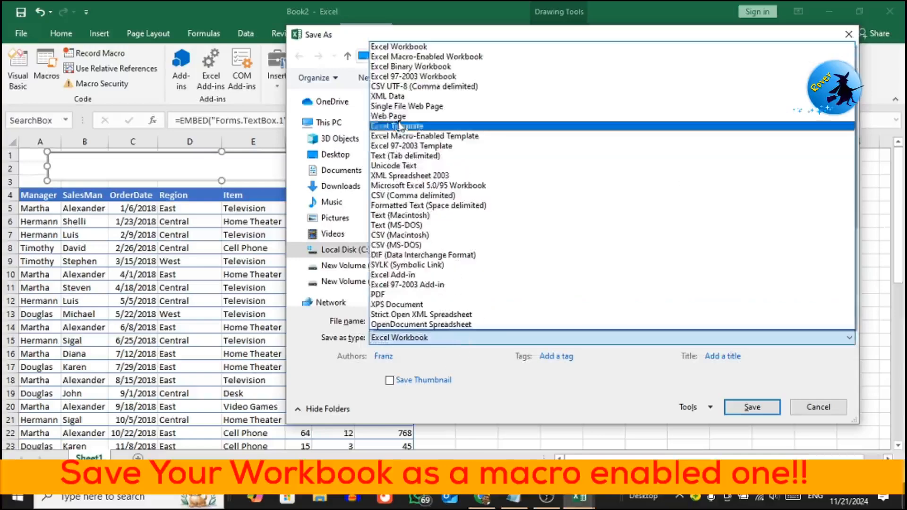
click(433, 57)
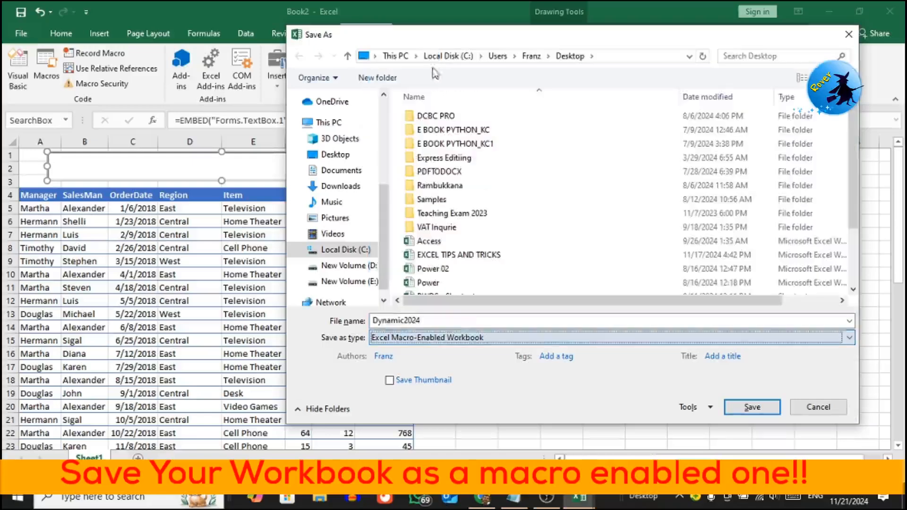
click(334, 155)
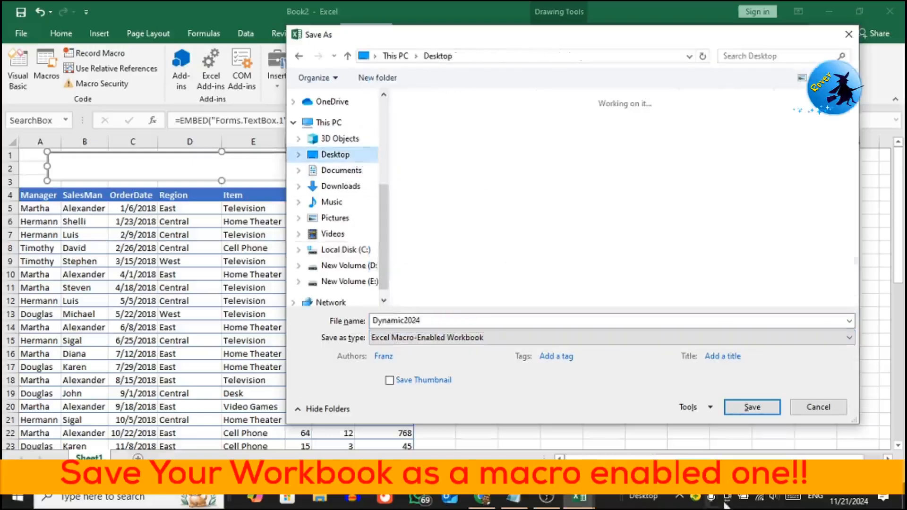
click(746, 411)
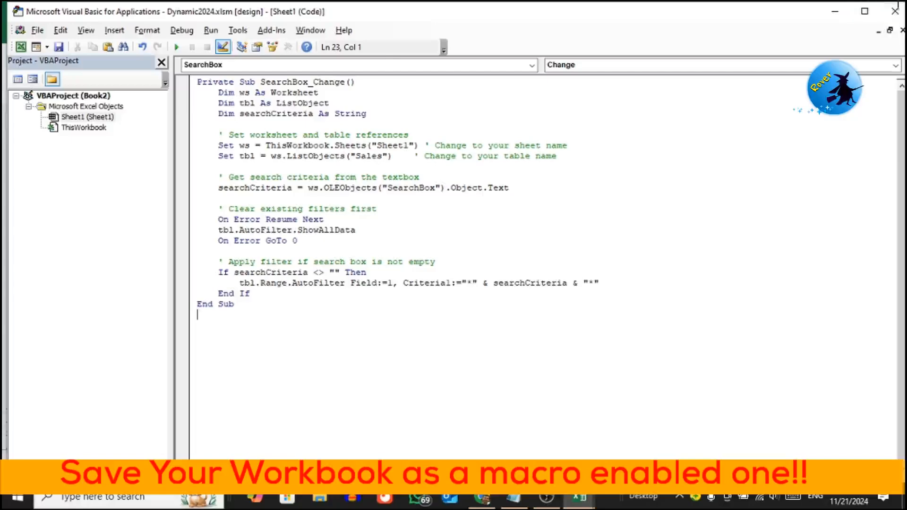
Step: Close the Visual Basic editor, turn off Design Mode and deselect the search box by selecting cell J7
click(895, 11)
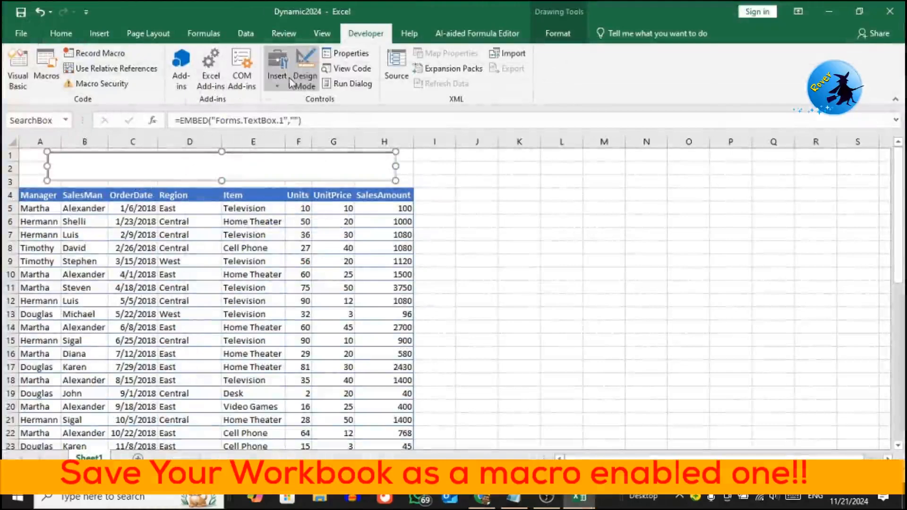
click(305, 75)
click(465, 232)
Step: Test the search box by filtering the table with "Mar", and clear the search text
click(334, 170)
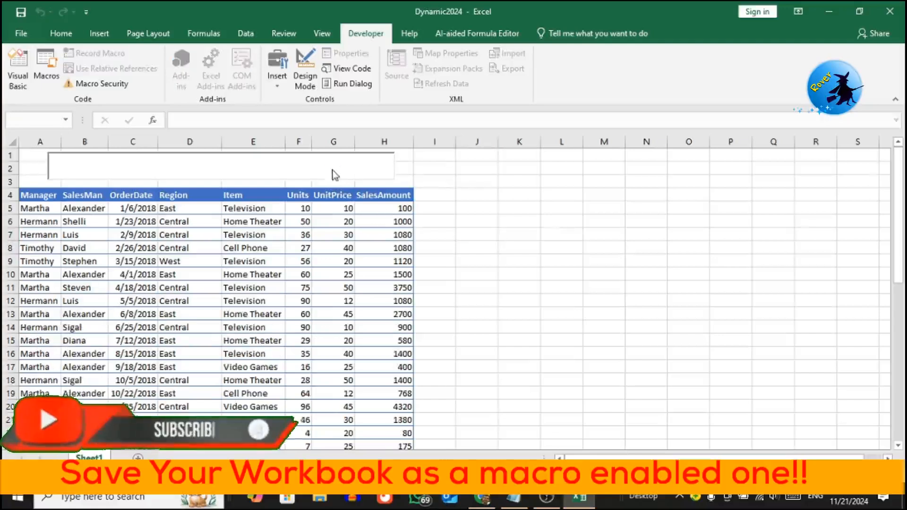
text(M)
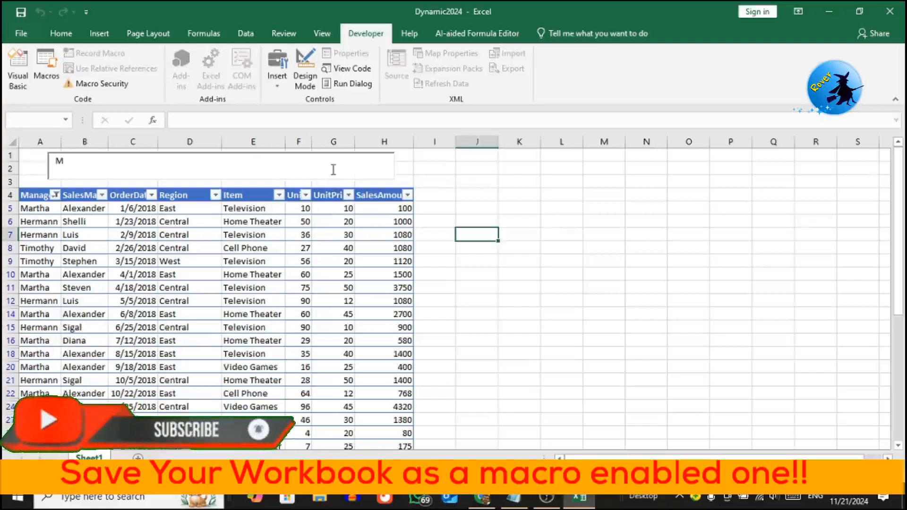
text(ar)
key(BackSpace)
key(BackSpace)
key(BackSpace)
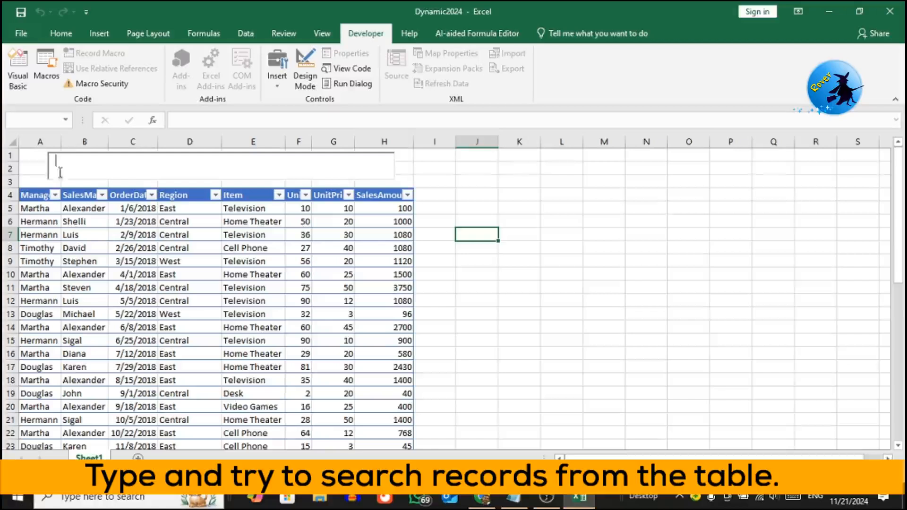
Step: Widen column A to fit the Manager header, and test the search box with "Dou" before clearing it
drag(64, 141, 88, 140)
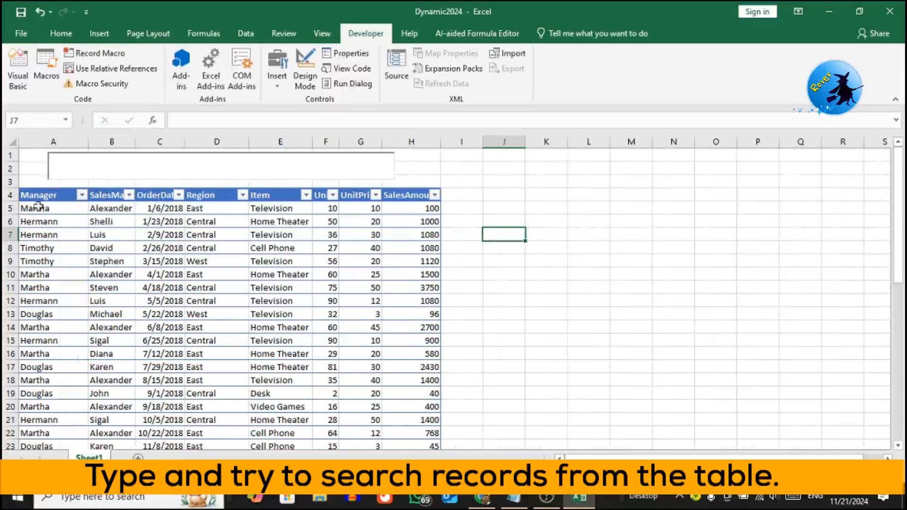
click(91, 162)
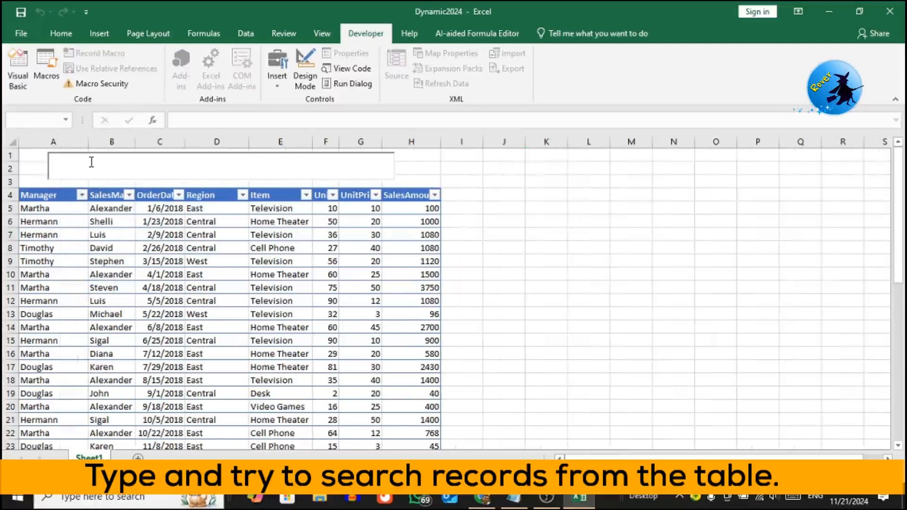
text(Dou)
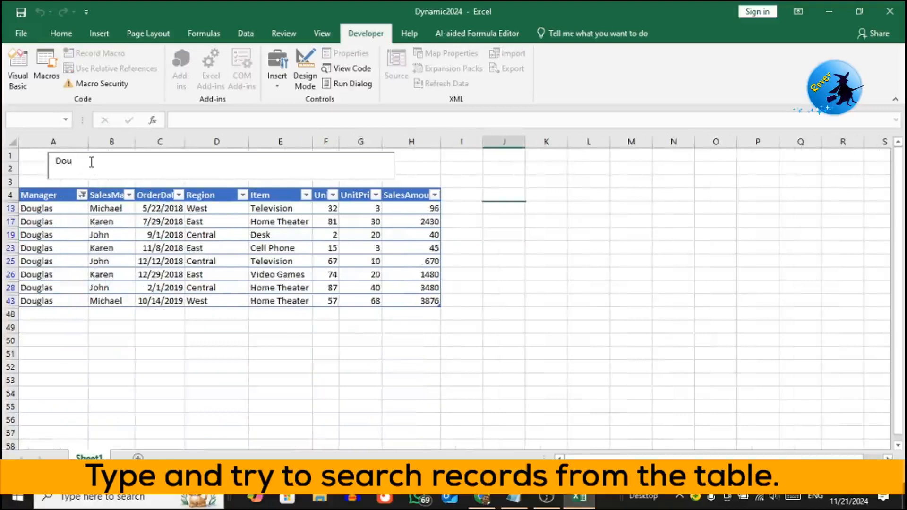
key(BackSpace)
key(BackSpace)
key(BackSpace)
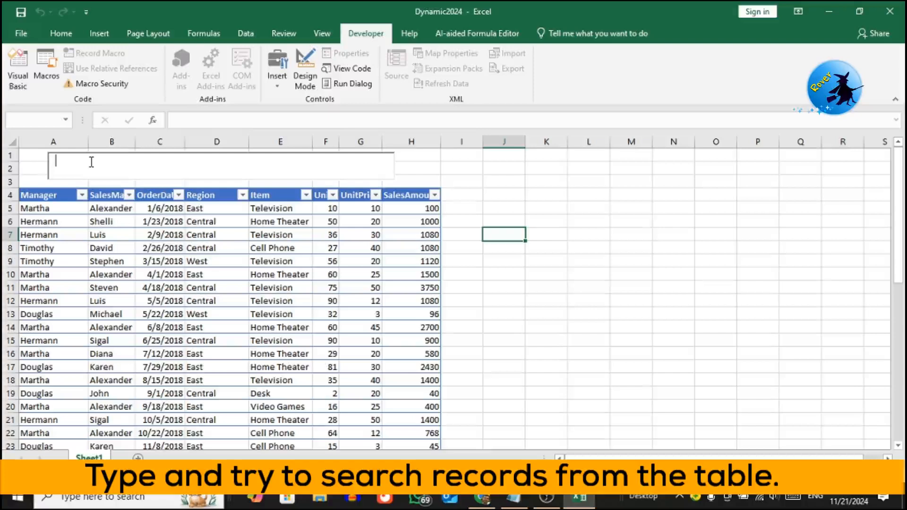
Step: Filter the table with the search text "Her" and empty the search box again
text(H)
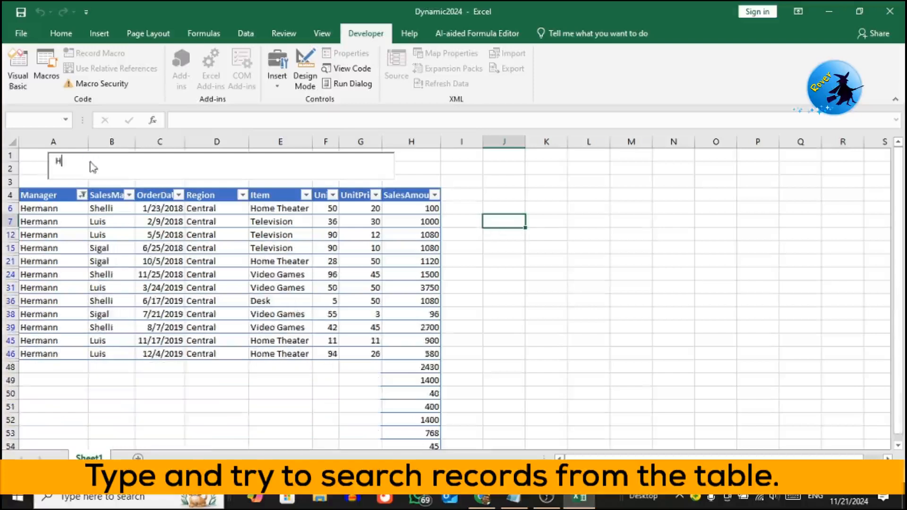
text(er)
key(BackSpace)
key(BackSpace)
key(BackSpace)
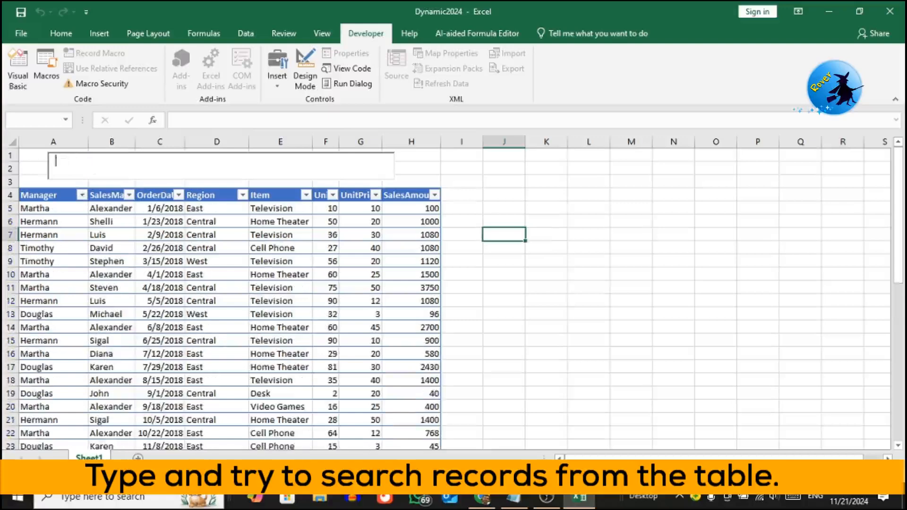
Step: Search for the first three letters of the manager name beginning with T, and clear the box to restore all rows
text(Tim)
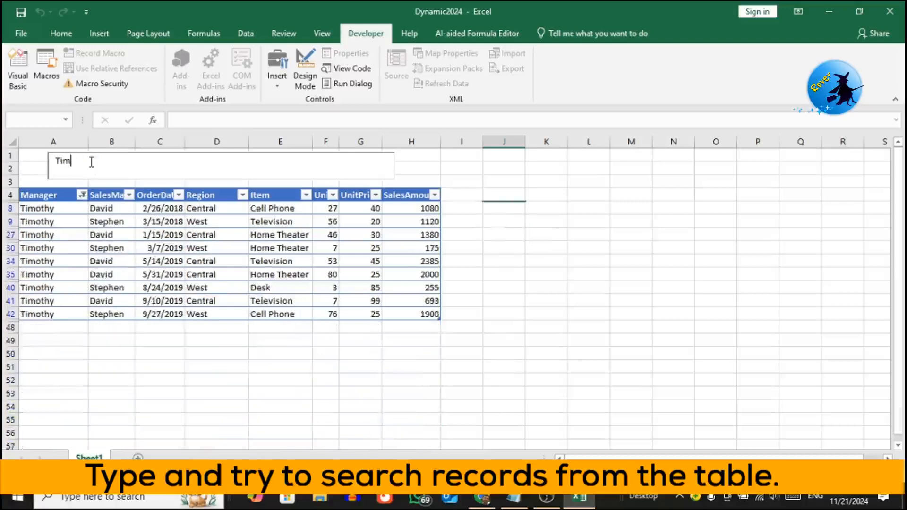
key(BackSpace)
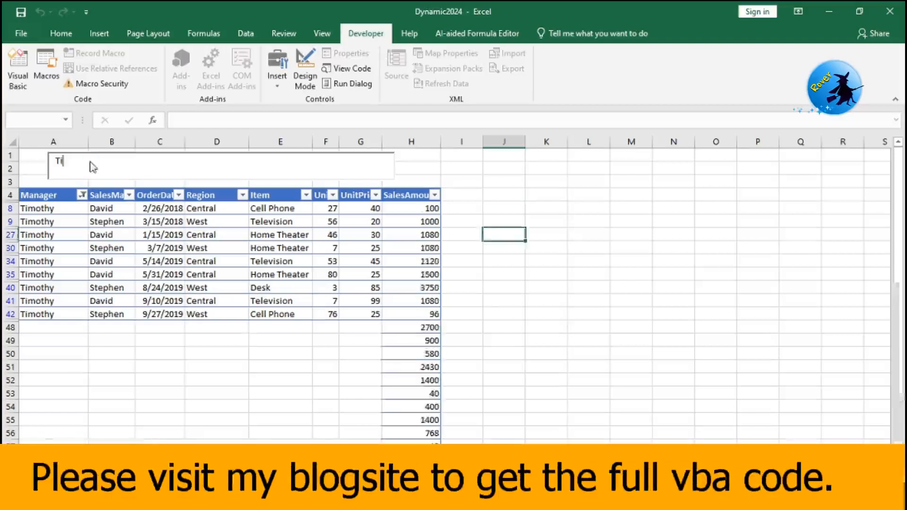
key(BackSpace)
key(BackSpace)
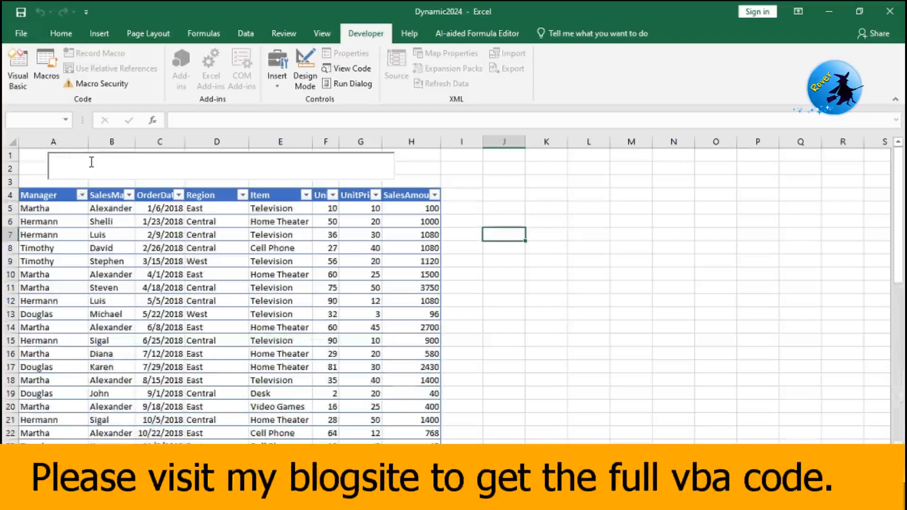